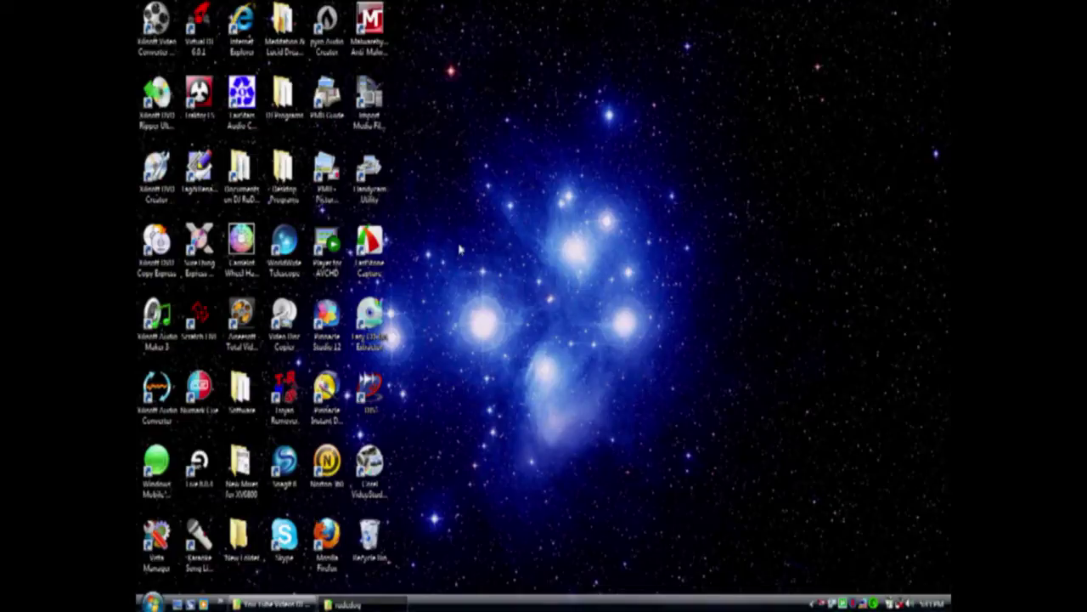
Launch Scratch Live and display the songs in the Whitelabel 1 crate.
left_click(202, 317)
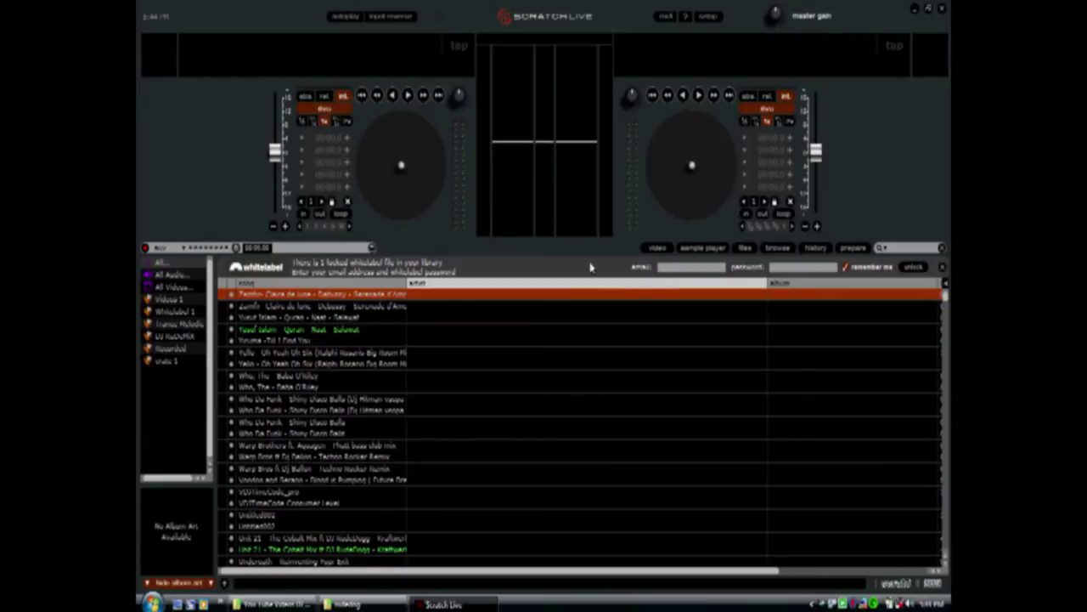
left_click(188, 313)
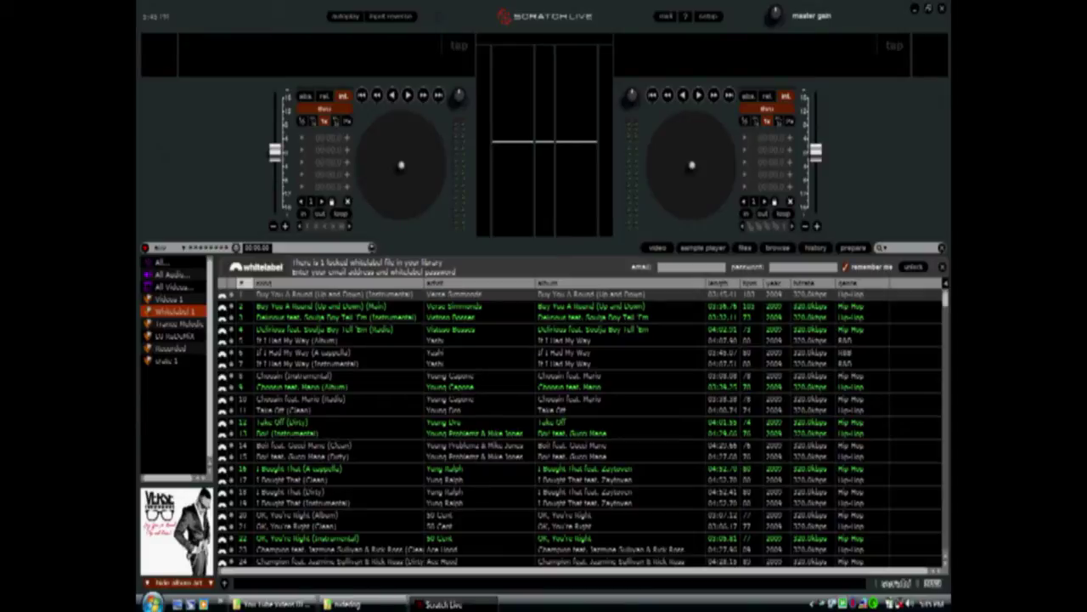
Open the DJ music folder in the file browser, locate "Hip Hop - Albums 2000 to Present" and move the window clear of the crate list.
left_click(154, 603)
left_click(328, 415)
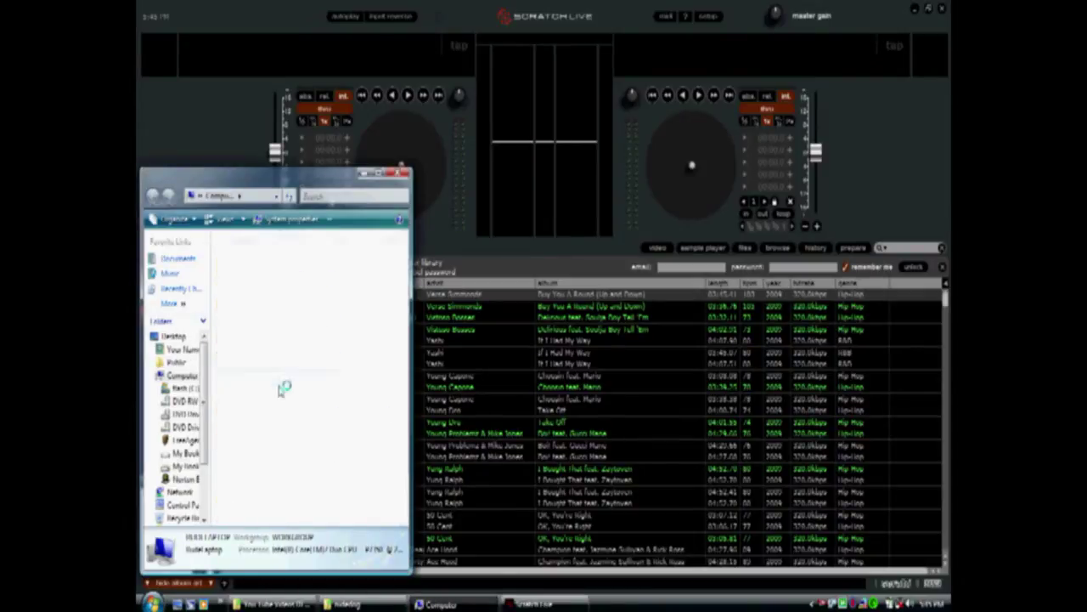
double_click(274, 374)
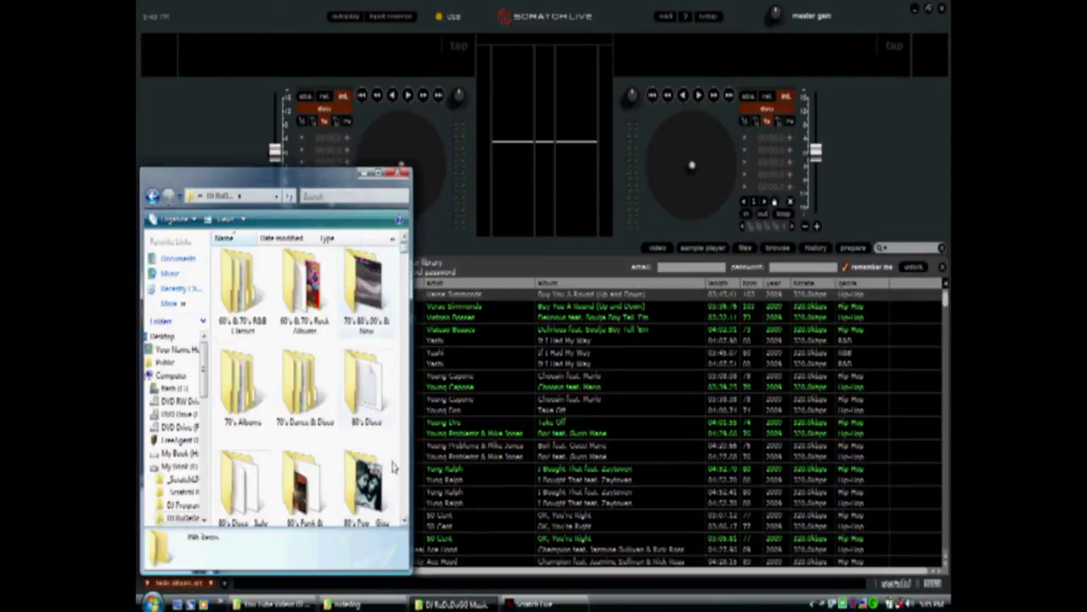
type("hip")
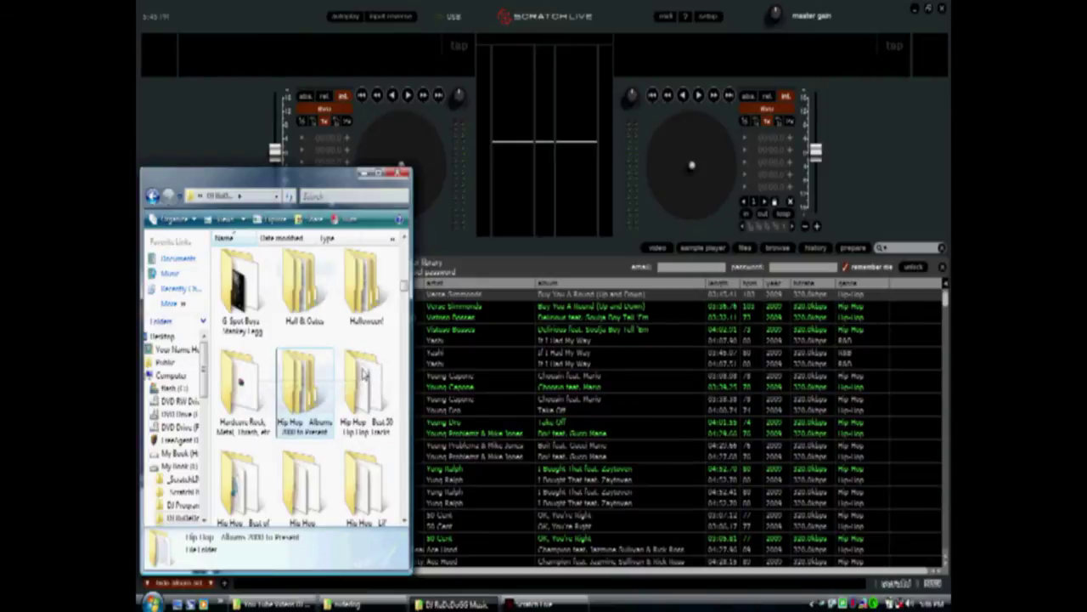
left_click_drag(281, 167, 703, 105)
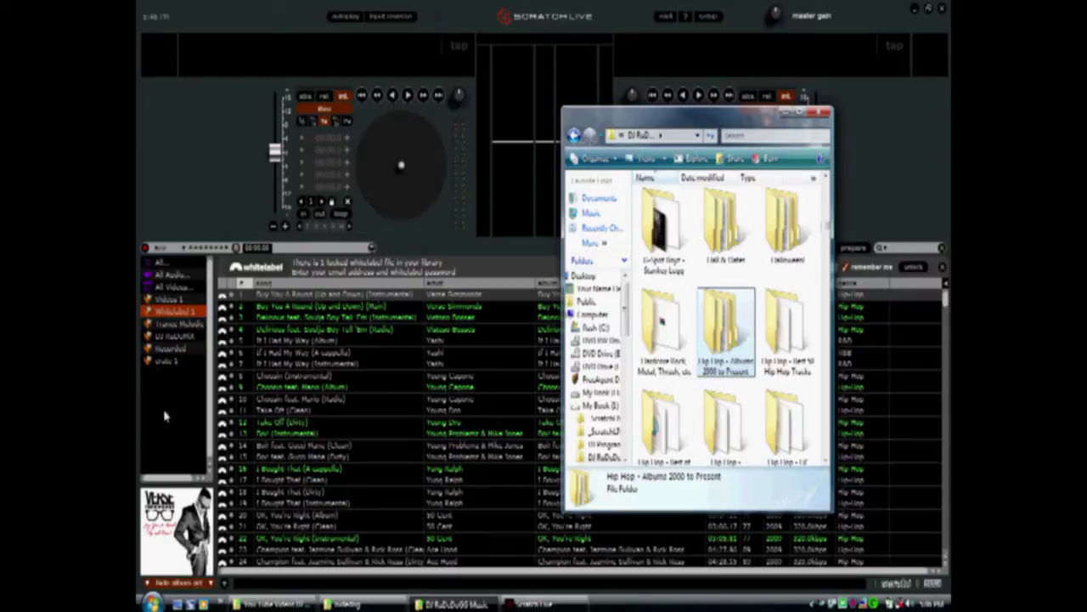
Create a new crate and rename it "Hip Hop 2000 to Present".
left_click(226, 584)
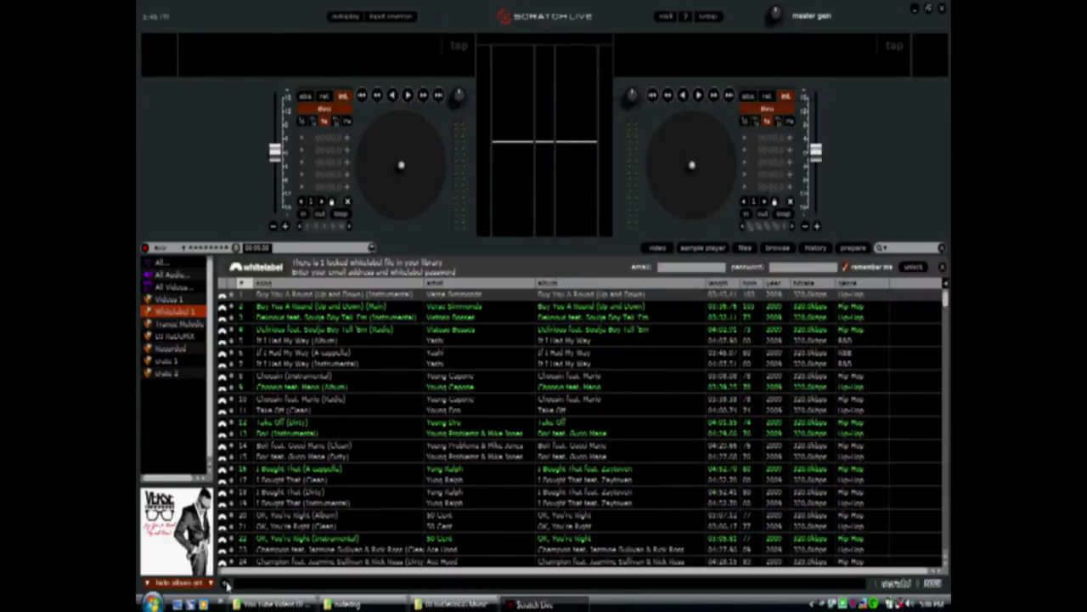
left_click(169, 374)
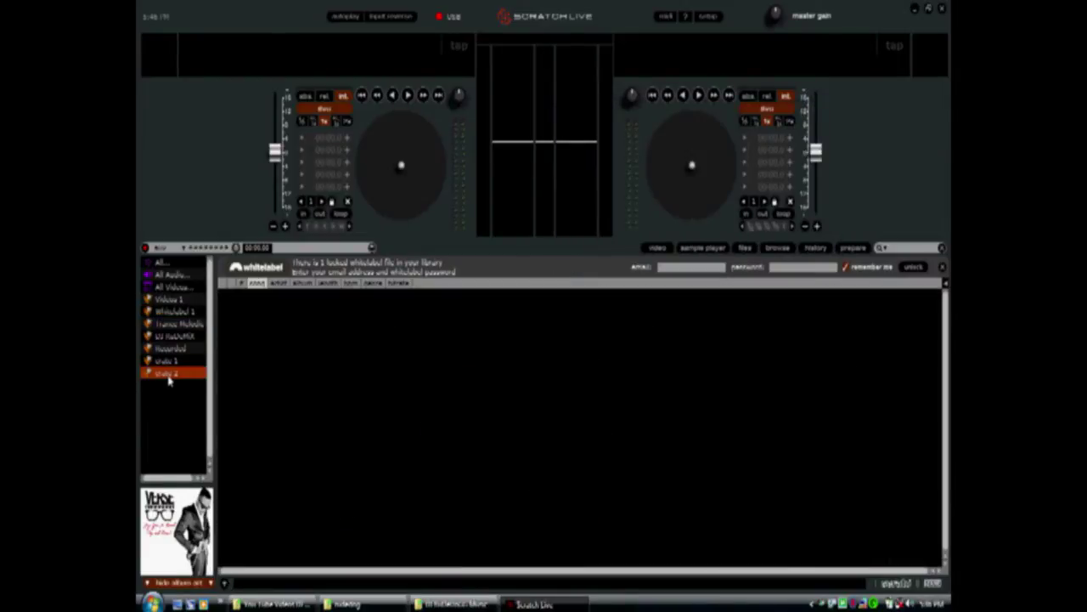
double_click(171, 375)
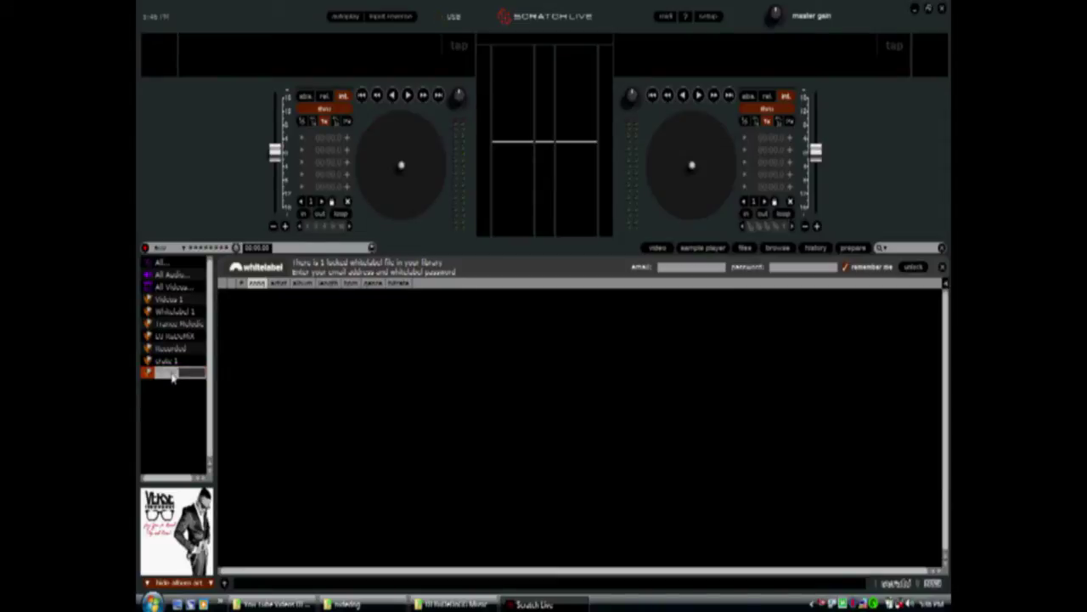
type("Da Pay")
type("vids to Playeds")
key("Return")
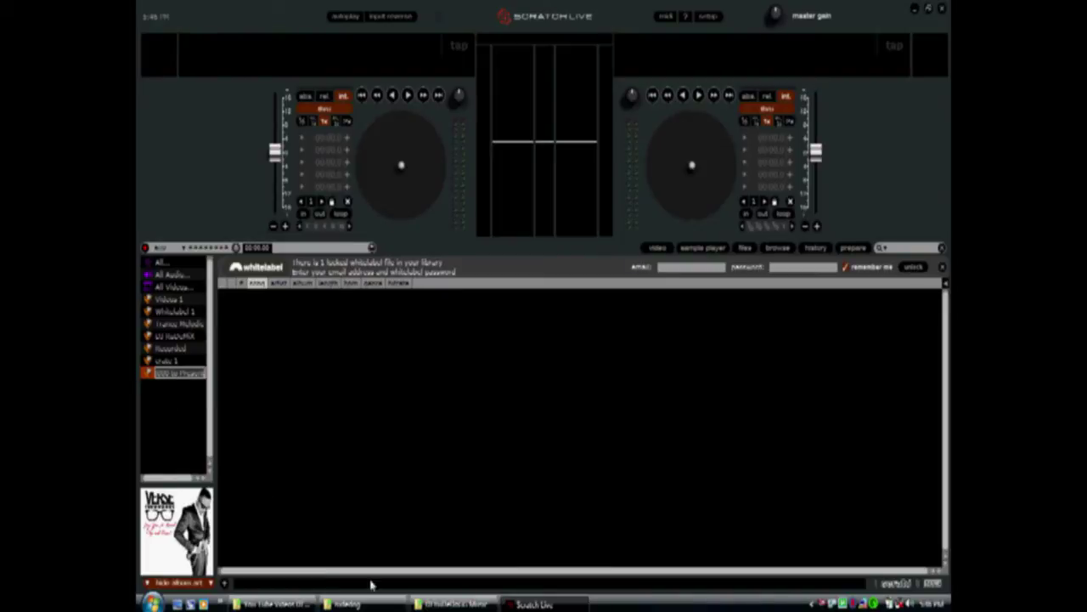
Add the "Hip Hop - Albums 2000 to Present" folder to the new crate and review the imported songs.
left_click(459, 605)
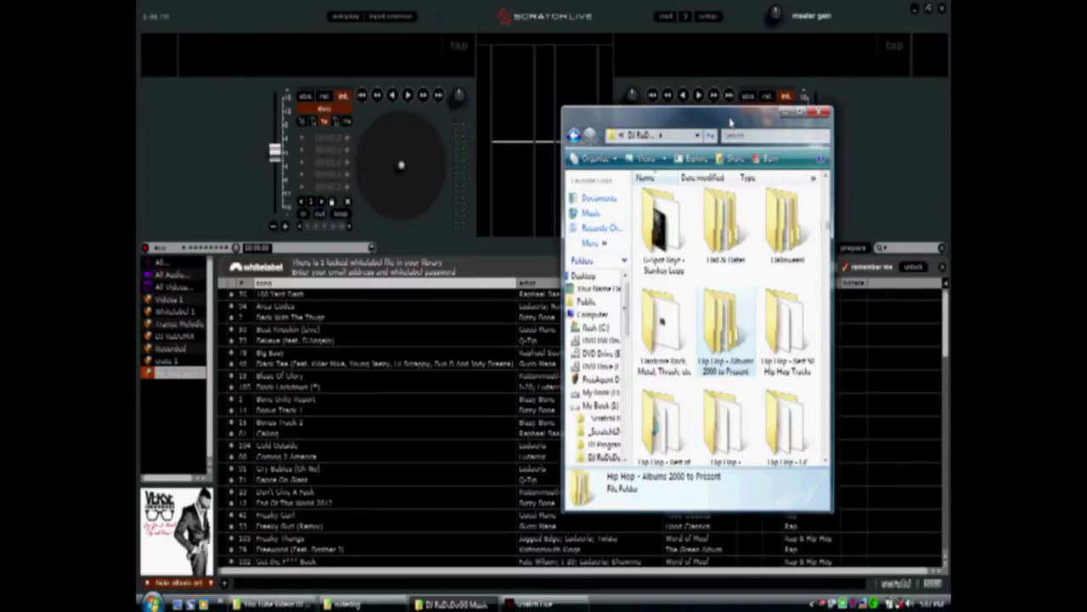
left_click(788, 112)
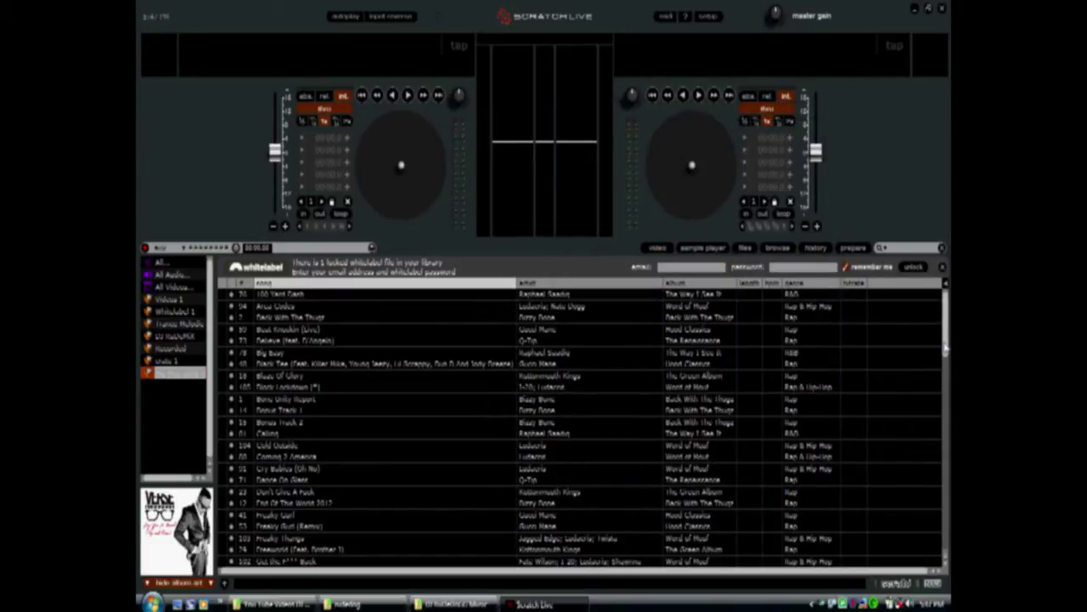
scroll(943, 377, "down", 6)
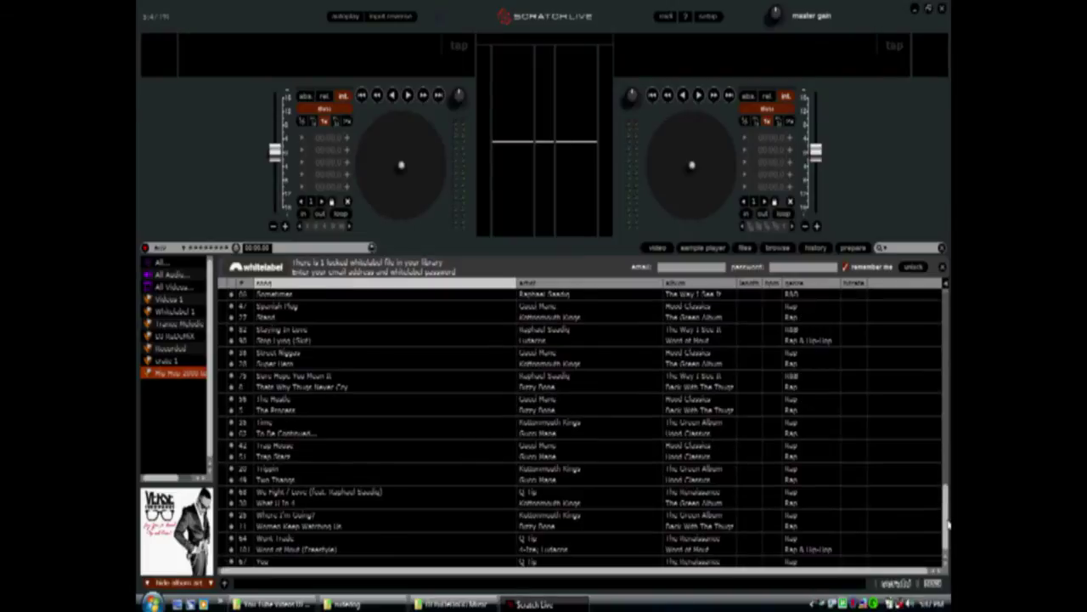
scroll(948, 342, "up", 6)
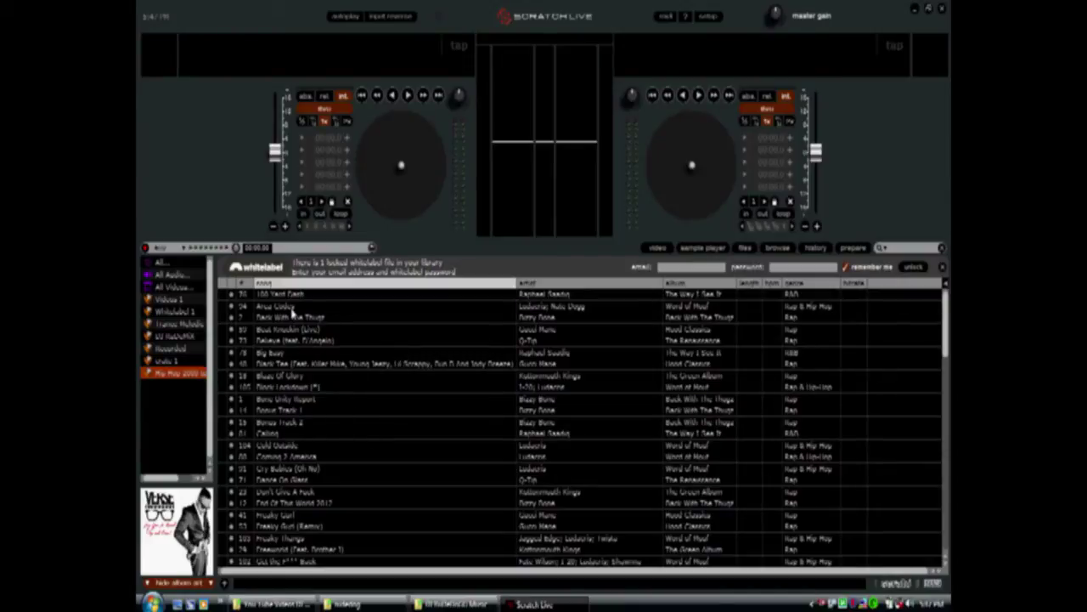
Select the song "Area Codes" and turn off thru mode on the left deck.
left_click(291, 310)
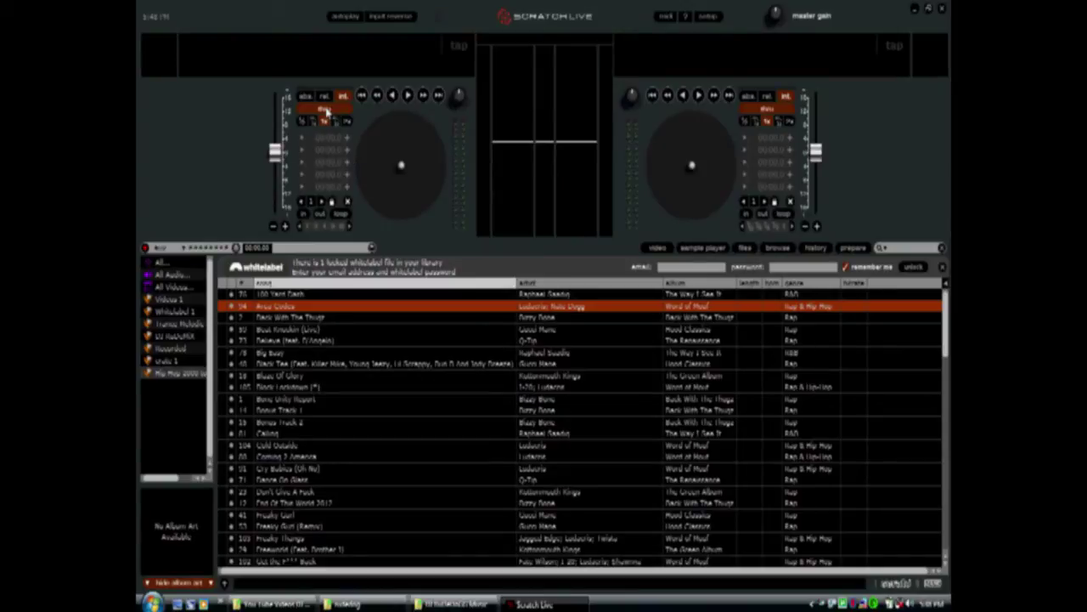
left_click(329, 111)
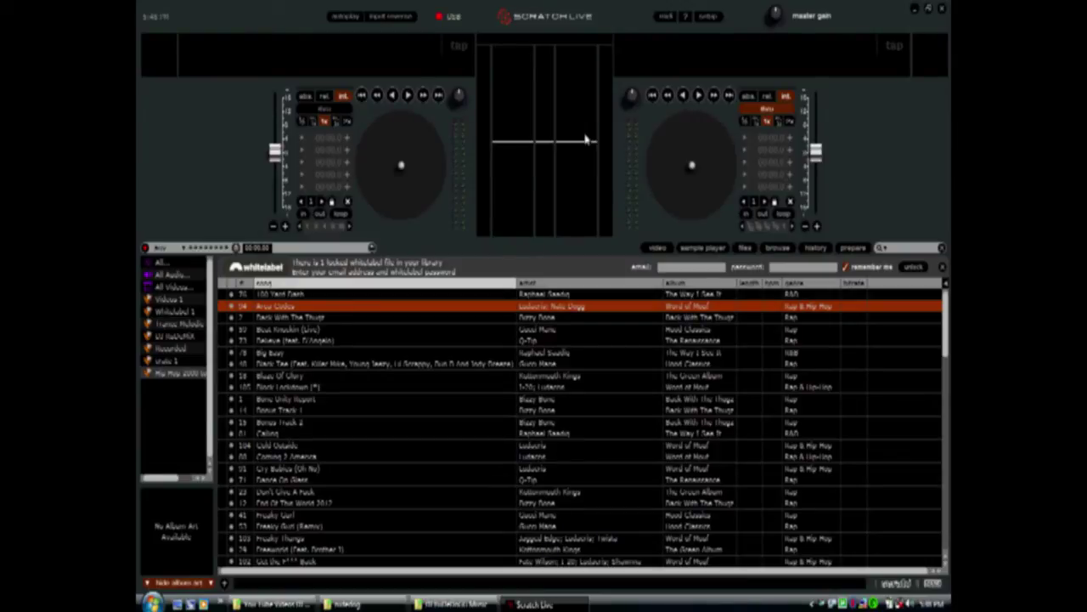
Step the selection up and down through the crate's songs and load "Area Codes" onto the left deck.
key("Up")
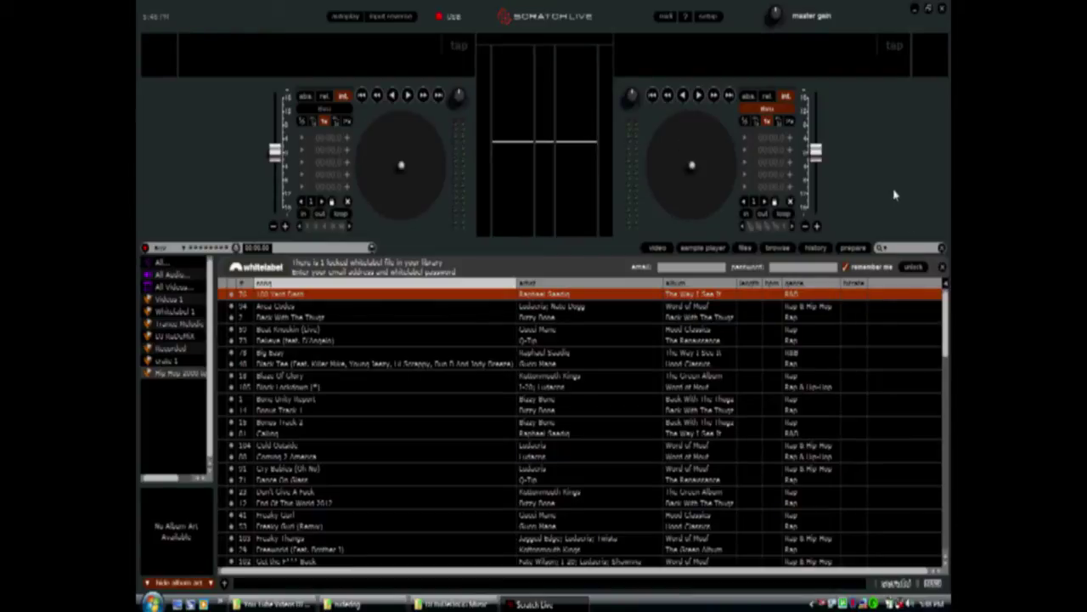
left_click(318, 311)
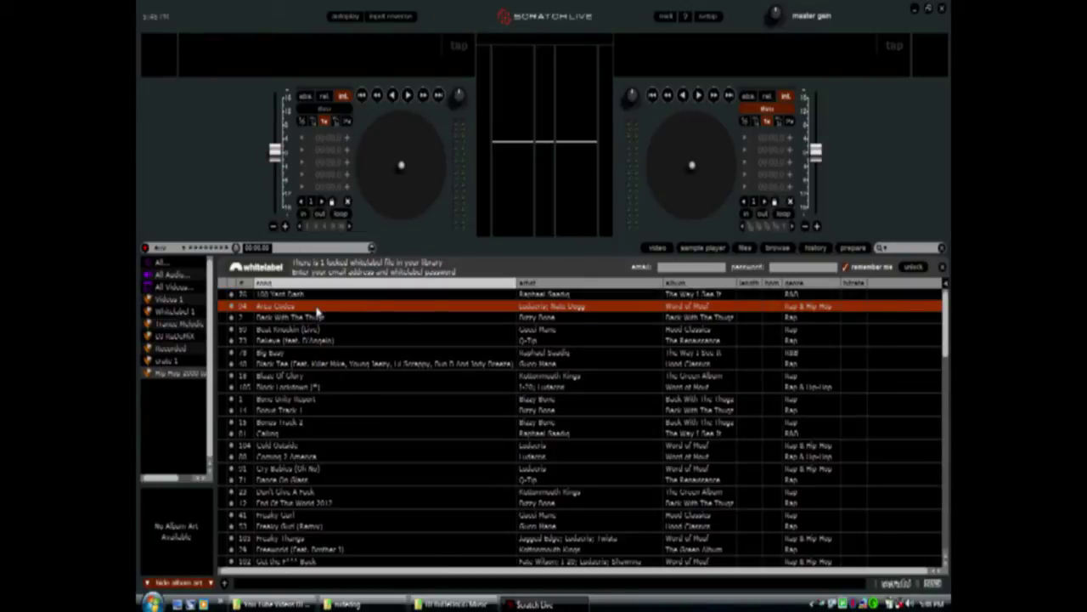
key("Down")
key("Down")
key("Down")
key("Down")
key("Down")
key("Up")
key("Up")
key("Up")
key("Up")
key("Down")
key("Down")
key("Up")
key("Up")
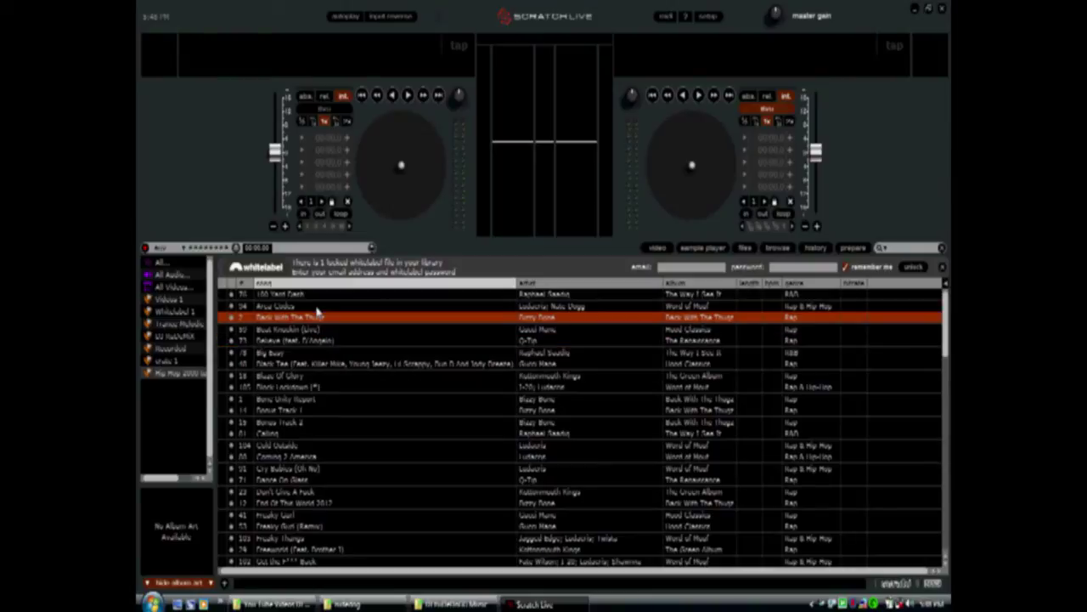
key("Up")
key("shift+Left")
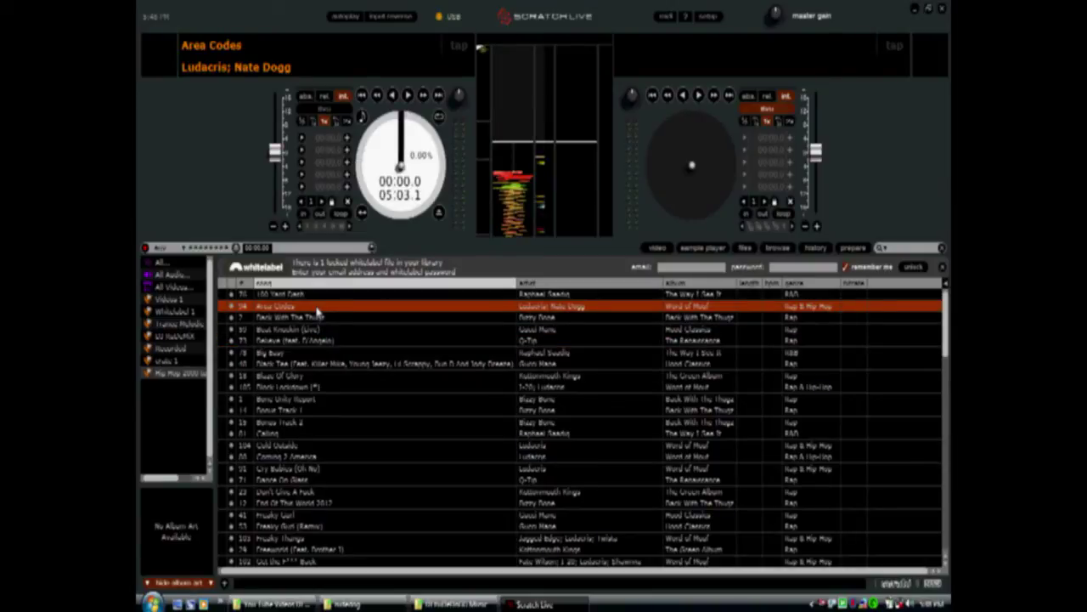
Play the left deck's track briefly and store its first cue point at 00:00.2.
key("w")
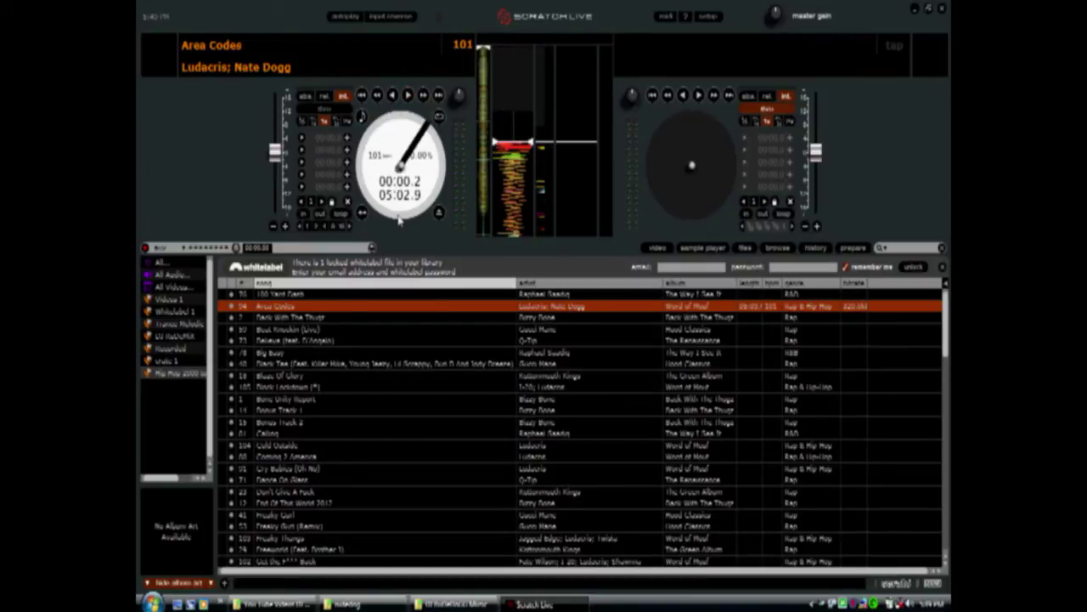
left_click(347, 138)
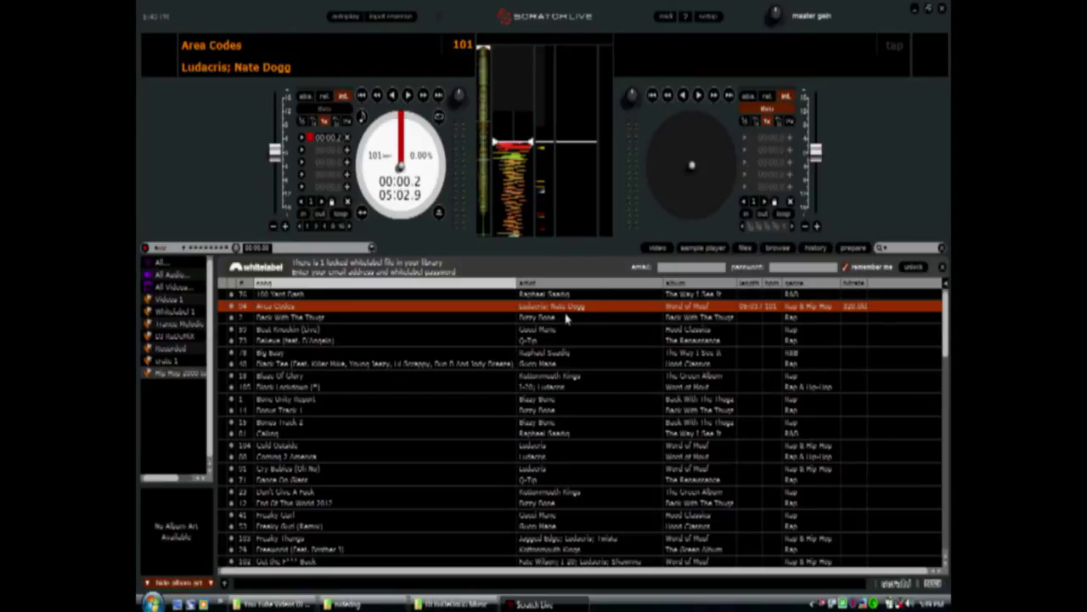
Load "Area Codes" onto the right deck, turn off its thru mode and start its playback.
key("shift+Right")
key("s")
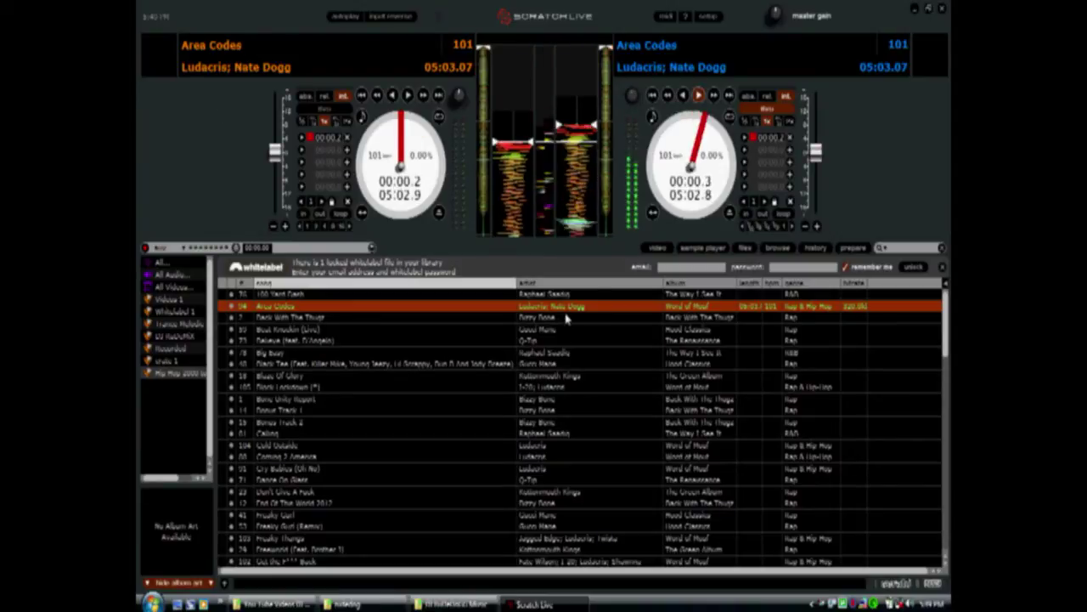
key("s")
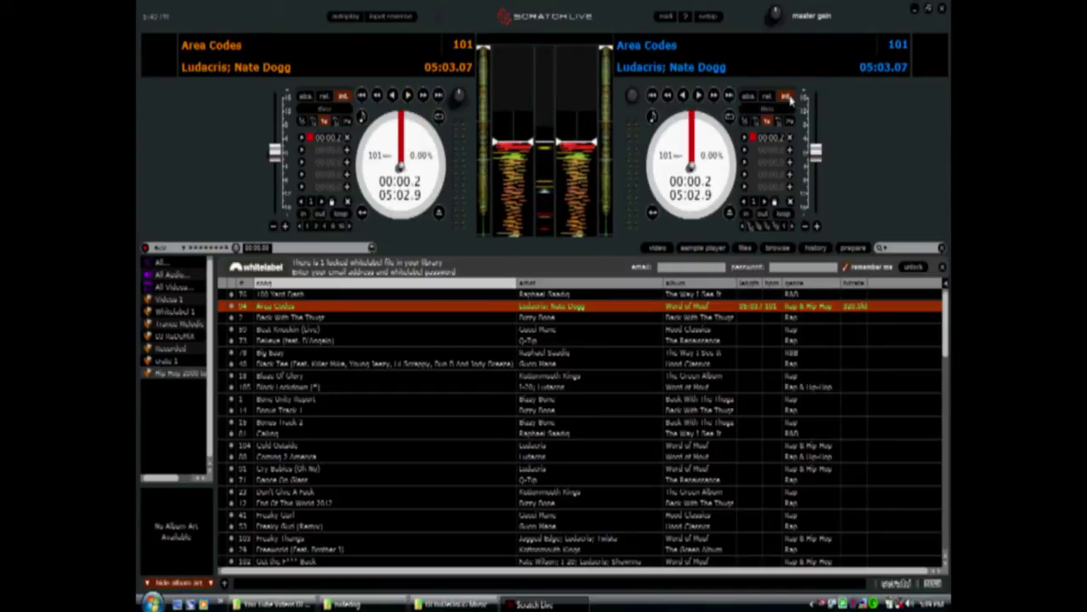
key("s")
key("w")
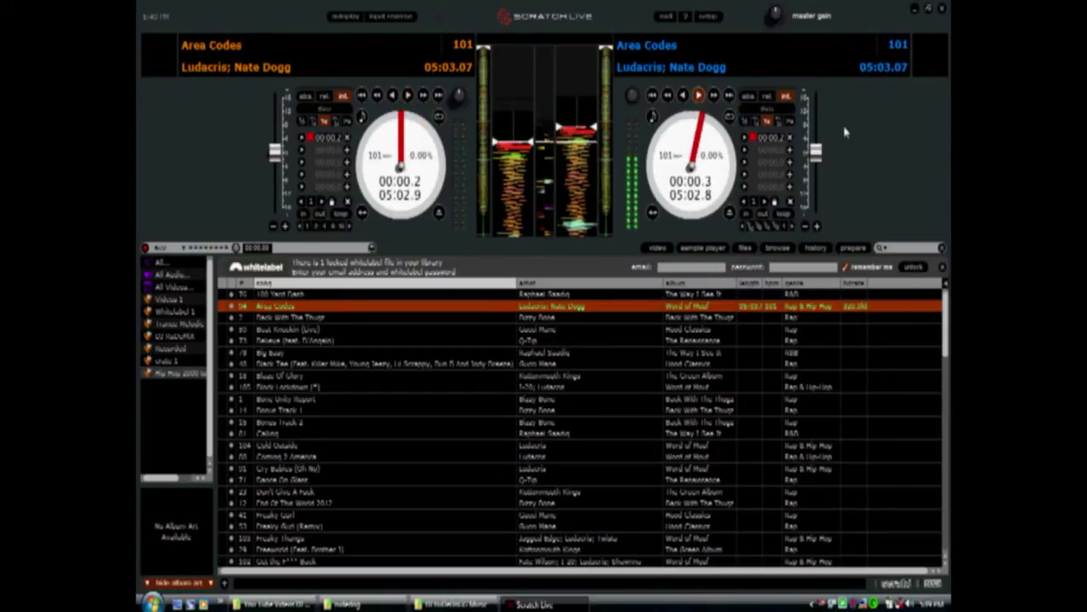